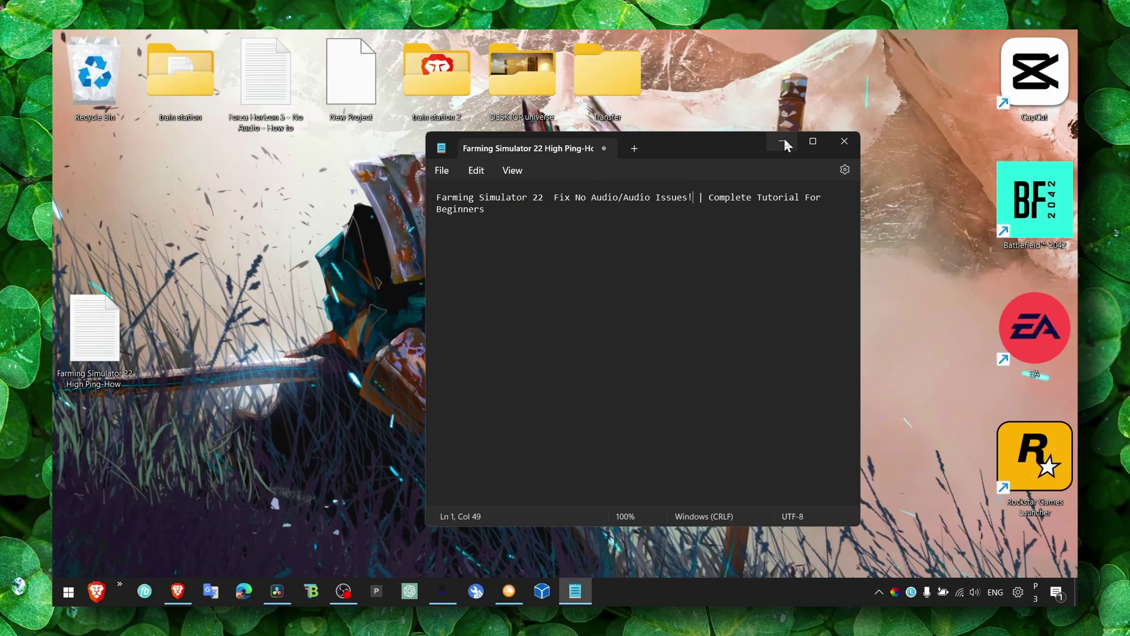
Step: Minimize the Notepad video title notes so the desktop shows
click(783, 143)
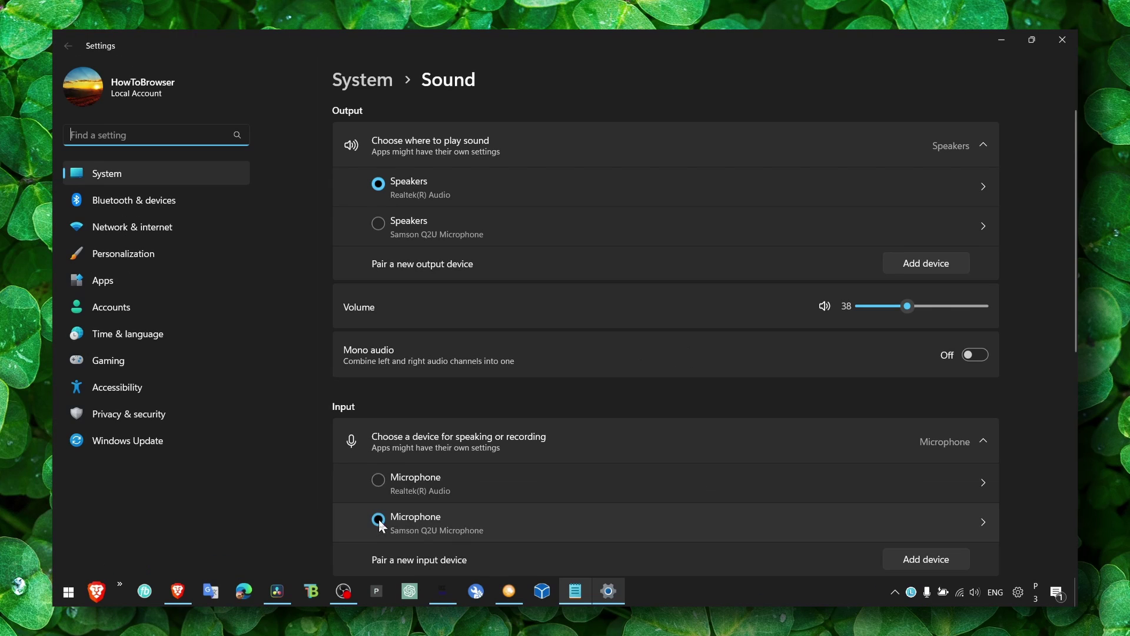
Step: Choose Speakers (Realtek Audio) as the output device on the Sound page
click(377, 182)
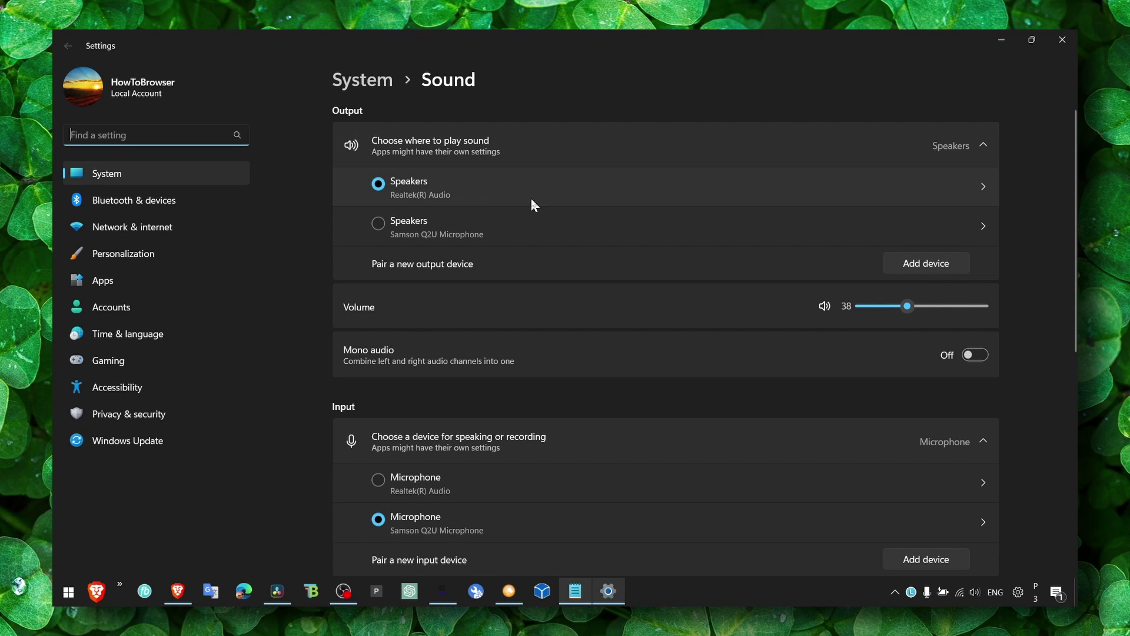
Step: In the playback list, select Realtek Speakers and bring up the OD-BT603 Headphones options
scroll(788, 194, down, 7)
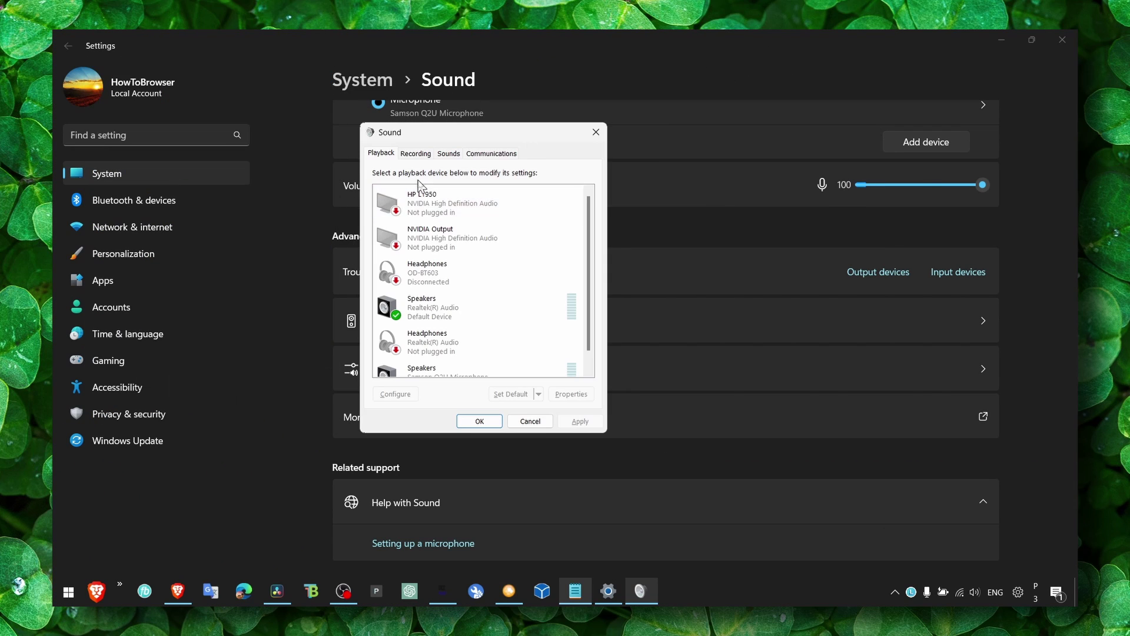
scroll(457, 316, down, 1)
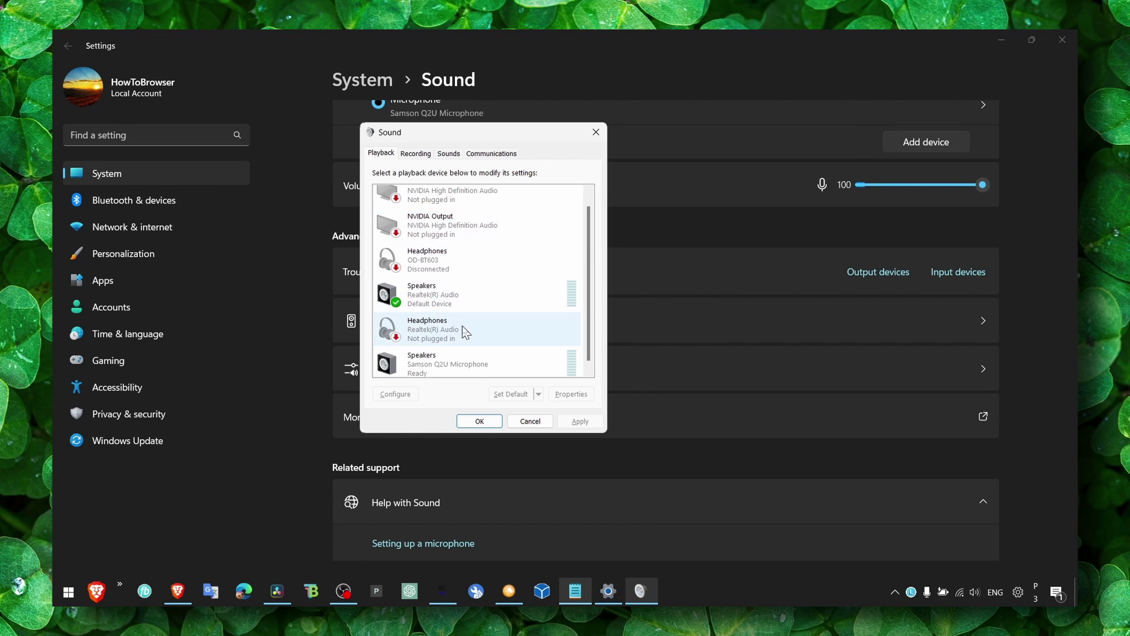
click(453, 306)
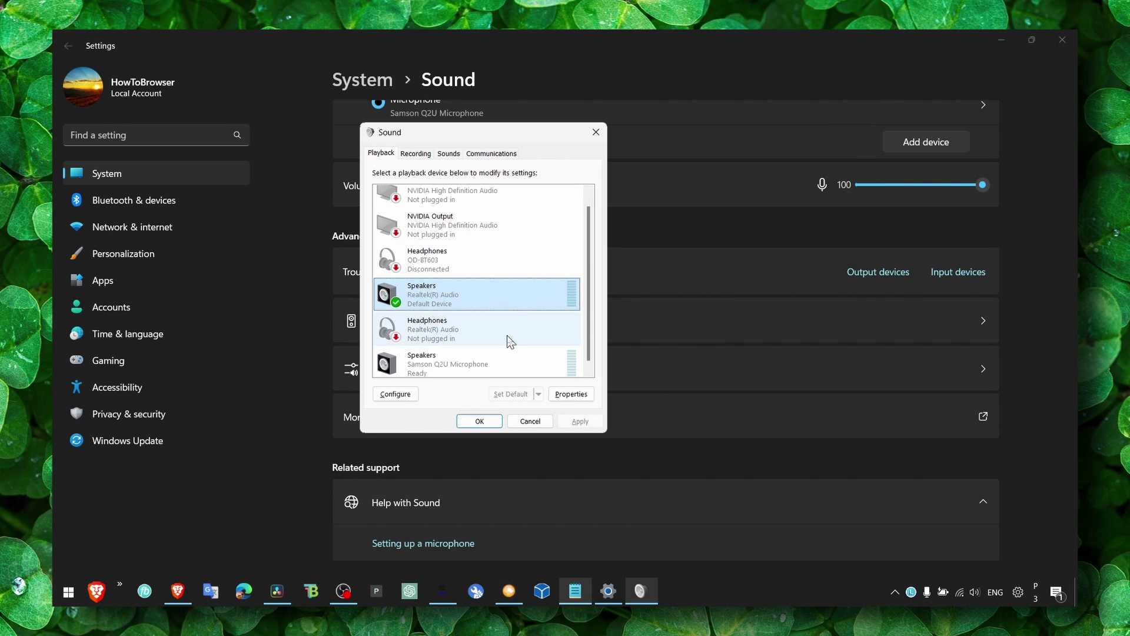
right_click(541, 263)
click(511, 269)
scroll(511, 269, down, 1)
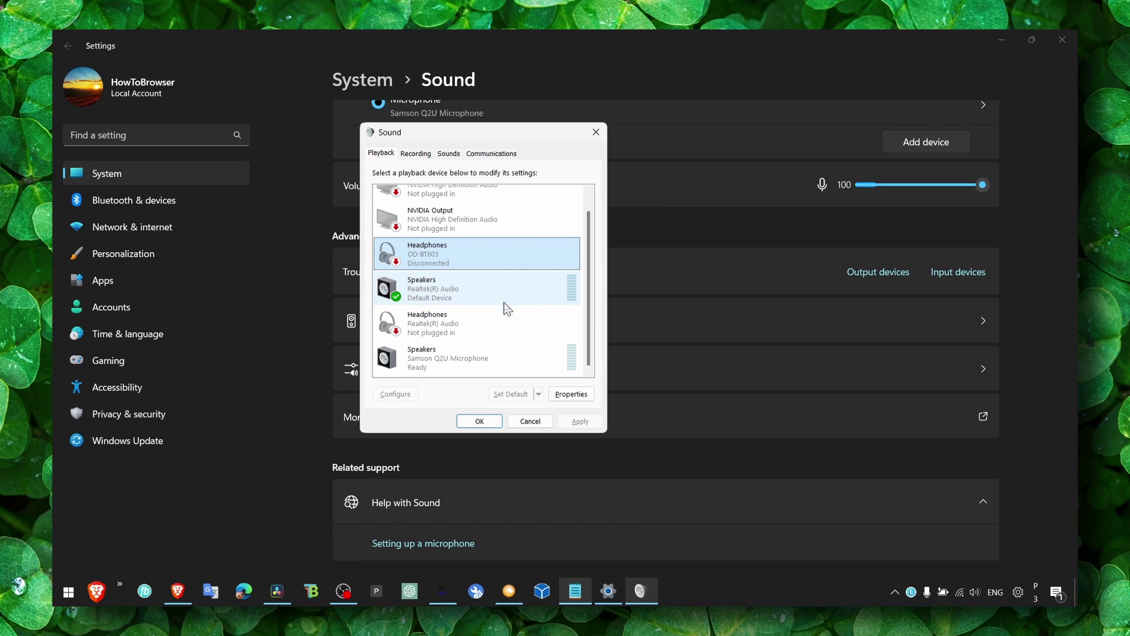
right_click(521, 266)
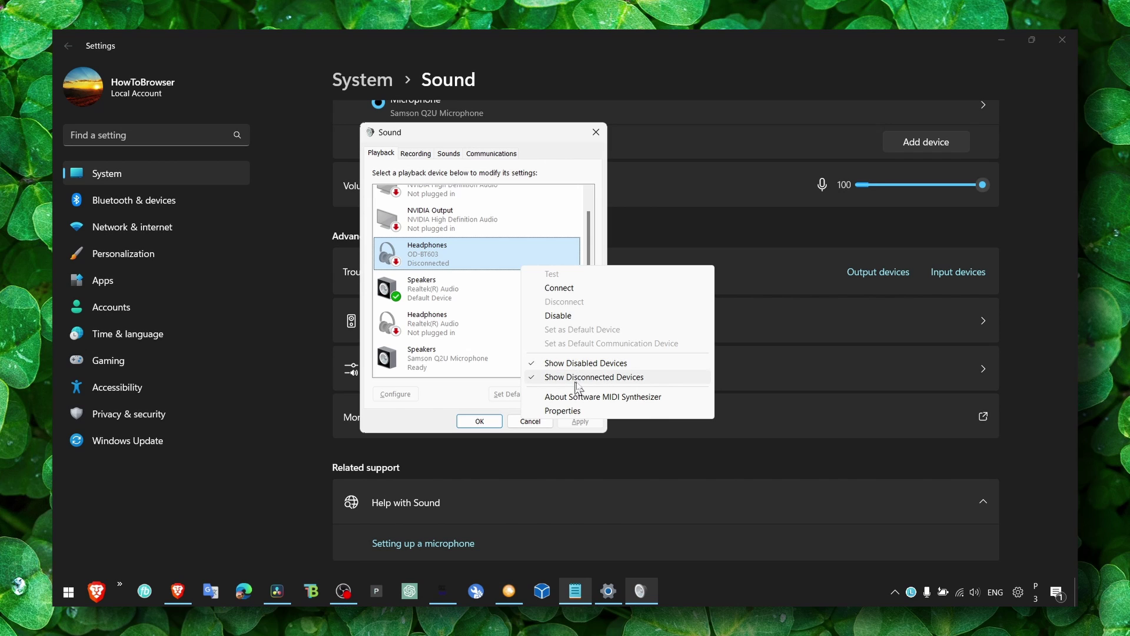
Step: Look through the options for the NVIDIA Output, Realtek Speakers and Samson Speakers devices
click(462, 253)
scroll(424, 256, up, 2)
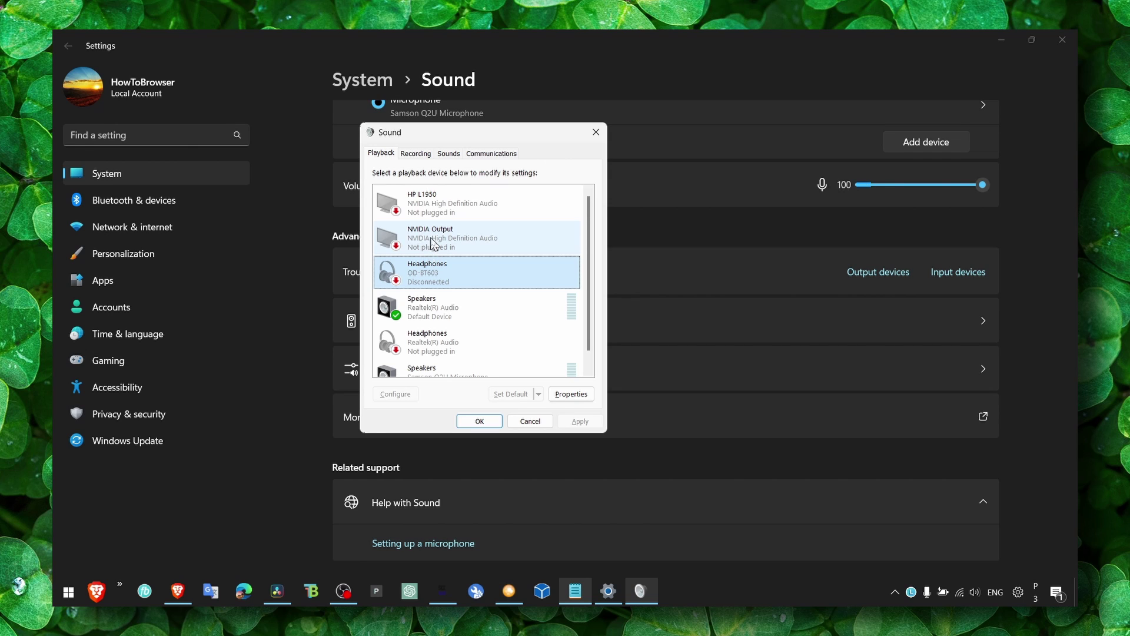
click(434, 243)
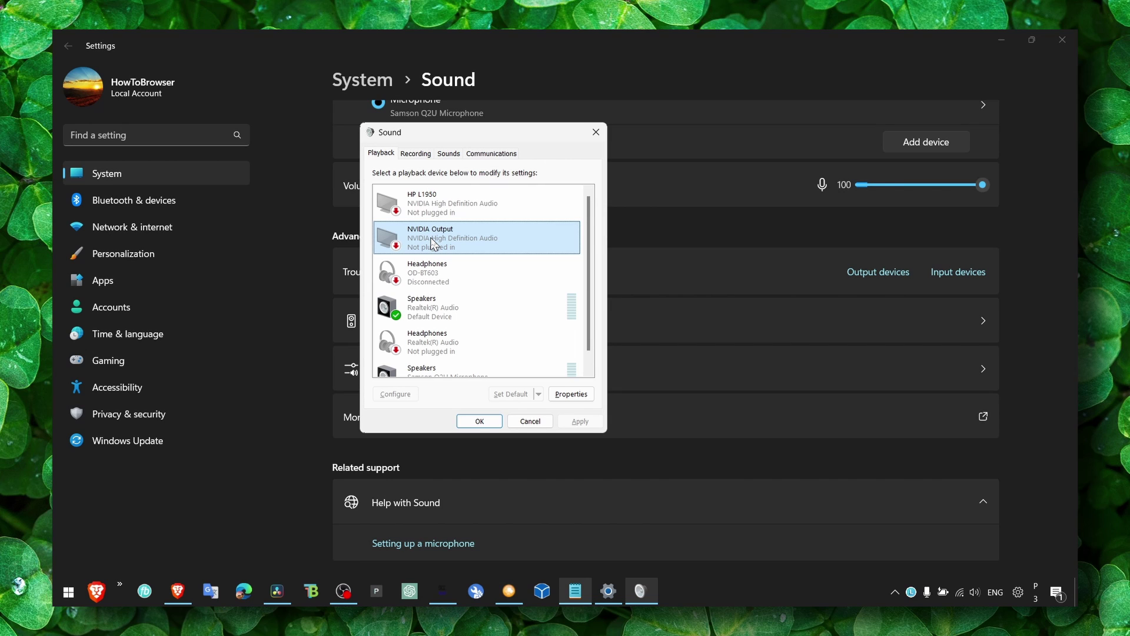
right_click(434, 244)
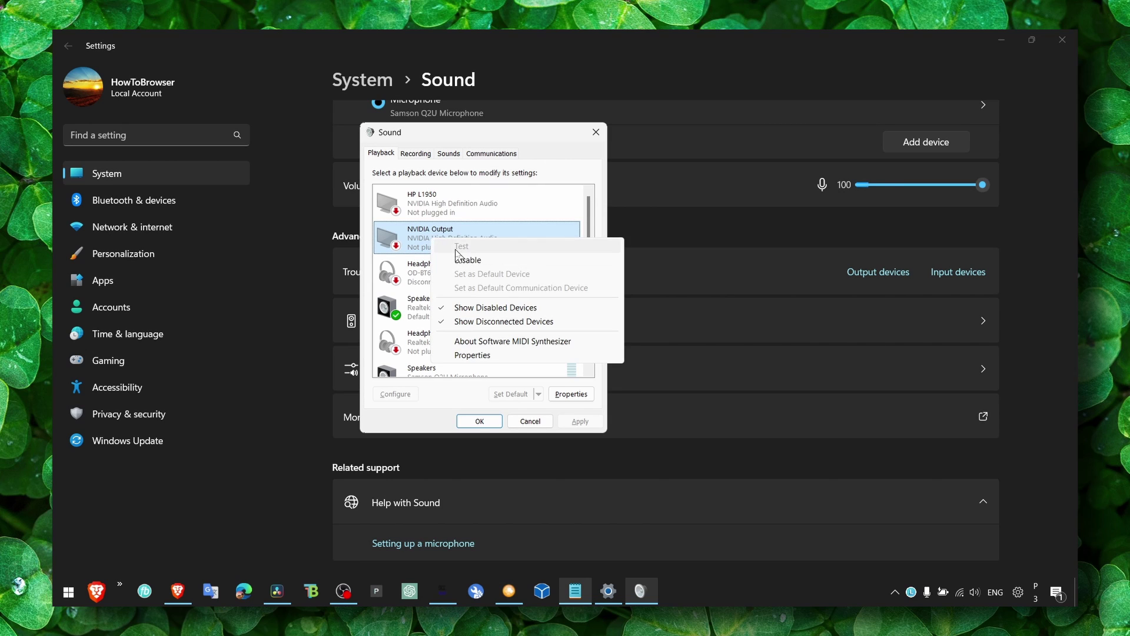
click(429, 303)
right_click(433, 318)
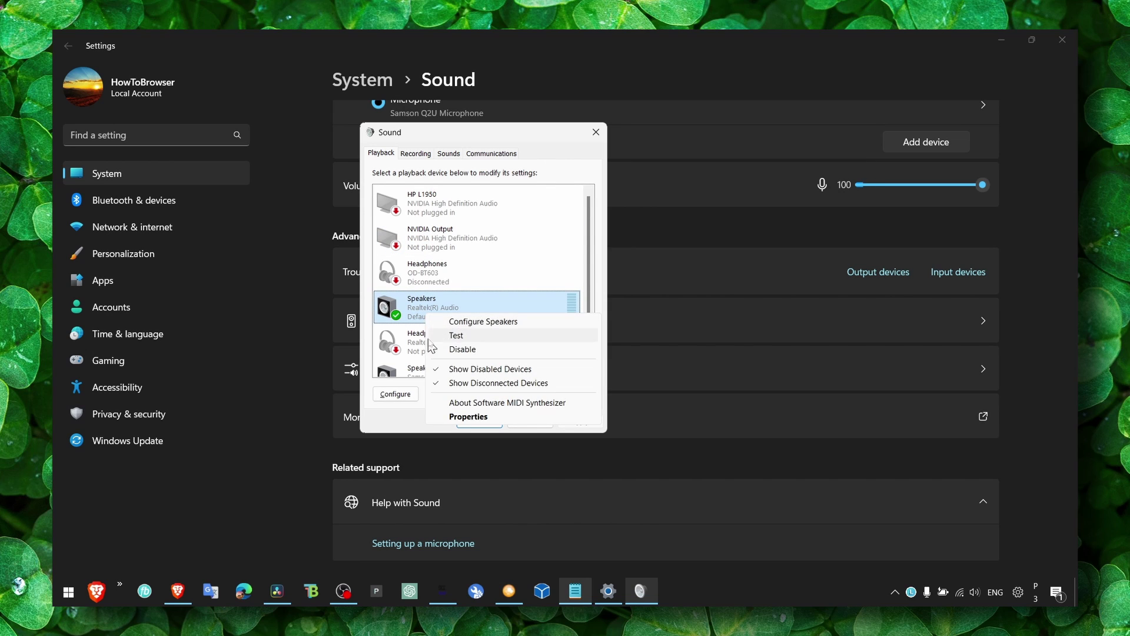
click(429, 301)
scroll(429, 301, down, 1)
right_click(418, 357)
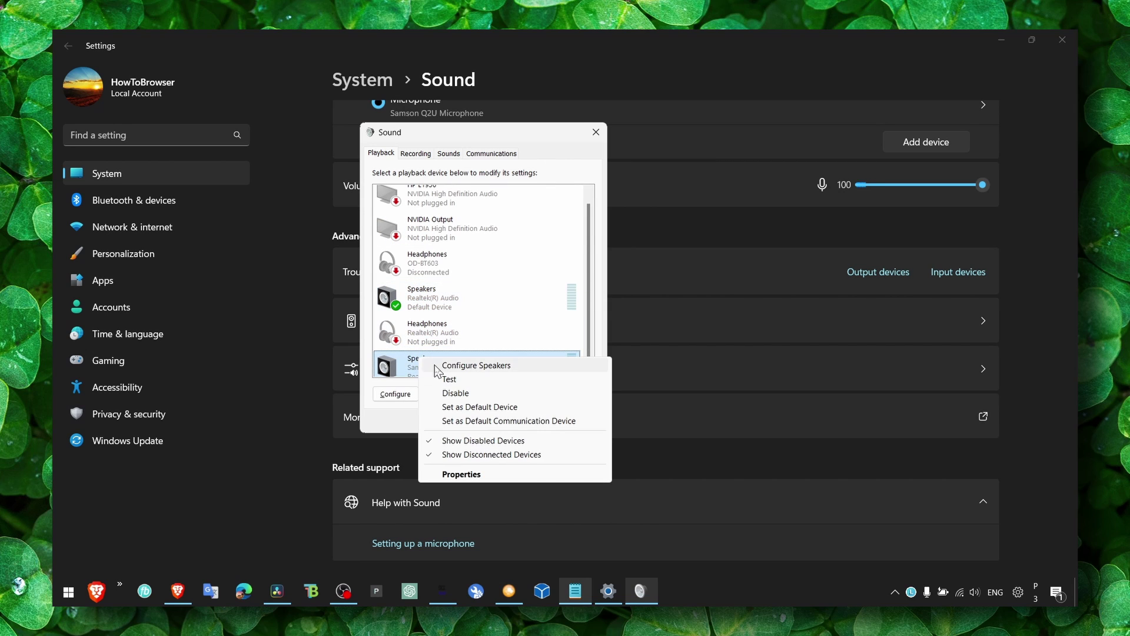
click(413, 310)
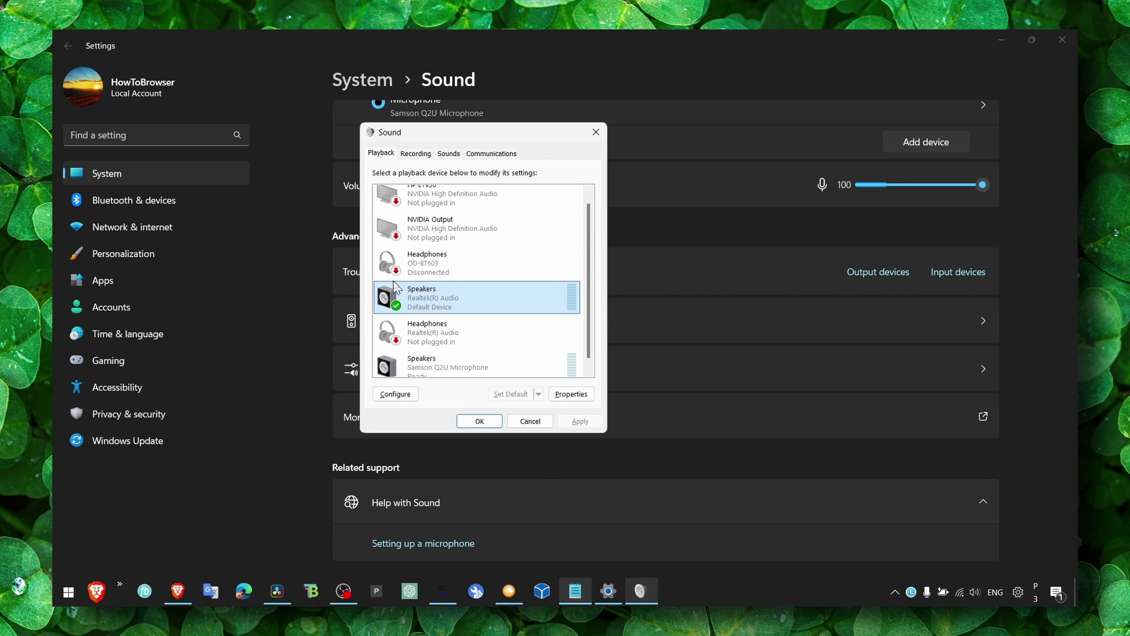
right_click(421, 366)
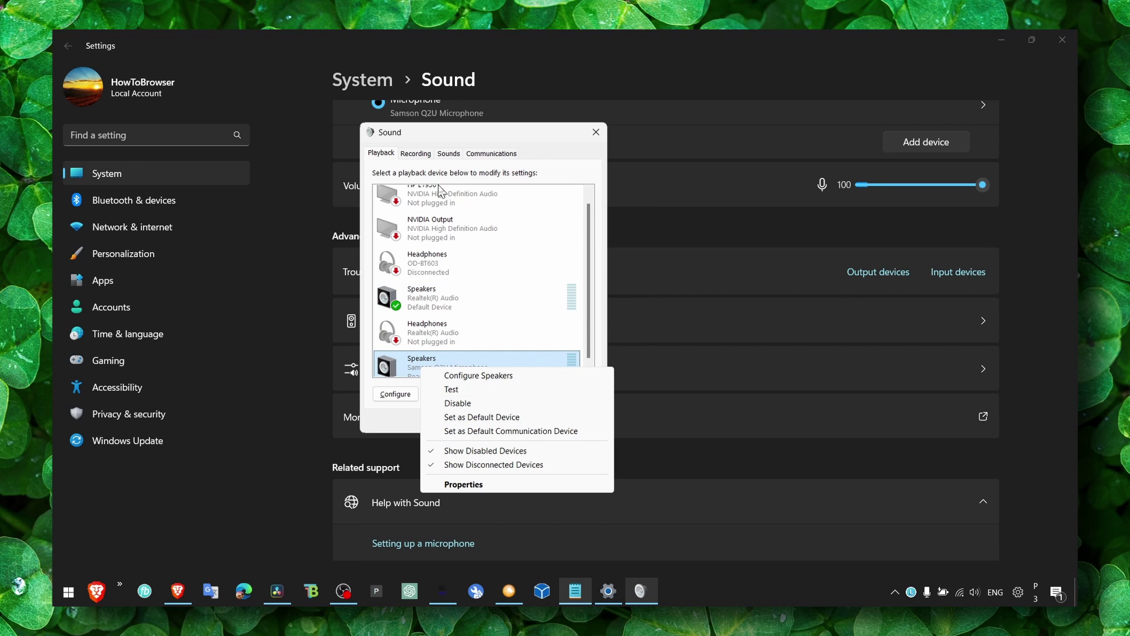
Step: Check the Recording tab, then open Samson Speakers Properties on its Levels tab, showing 38
click(416, 153)
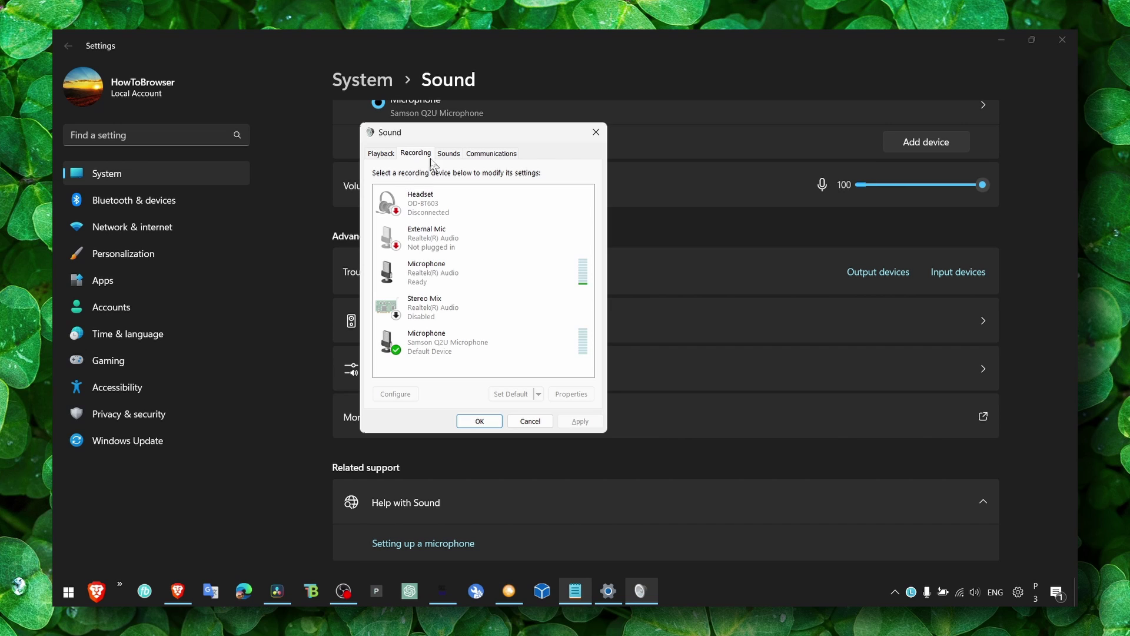
click(447, 154)
click(381, 153)
right_click(457, 366)
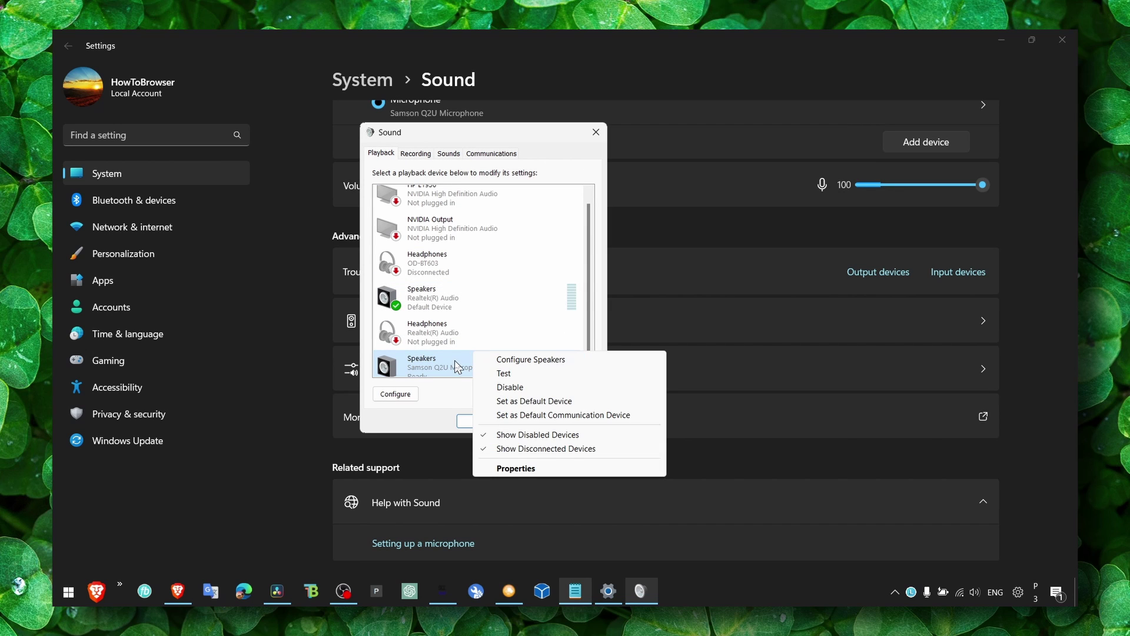
click(506, 468)
click(428, 201)
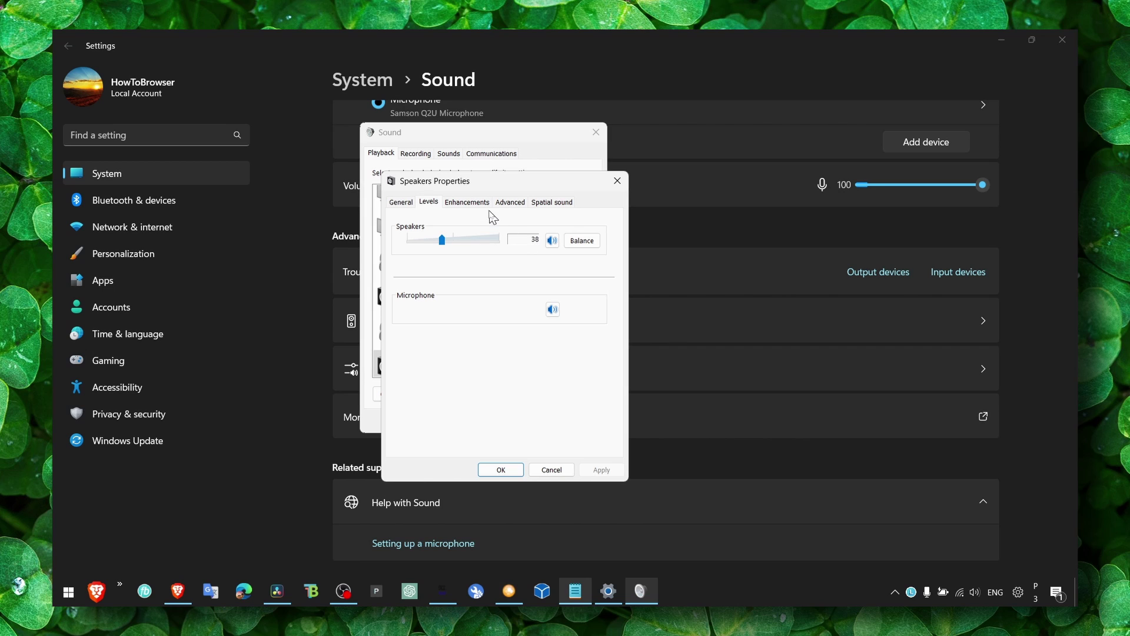
Step: Review the speaker enhancements and keep the default format at 16 bit, 48000 Hz
click(467, 201)
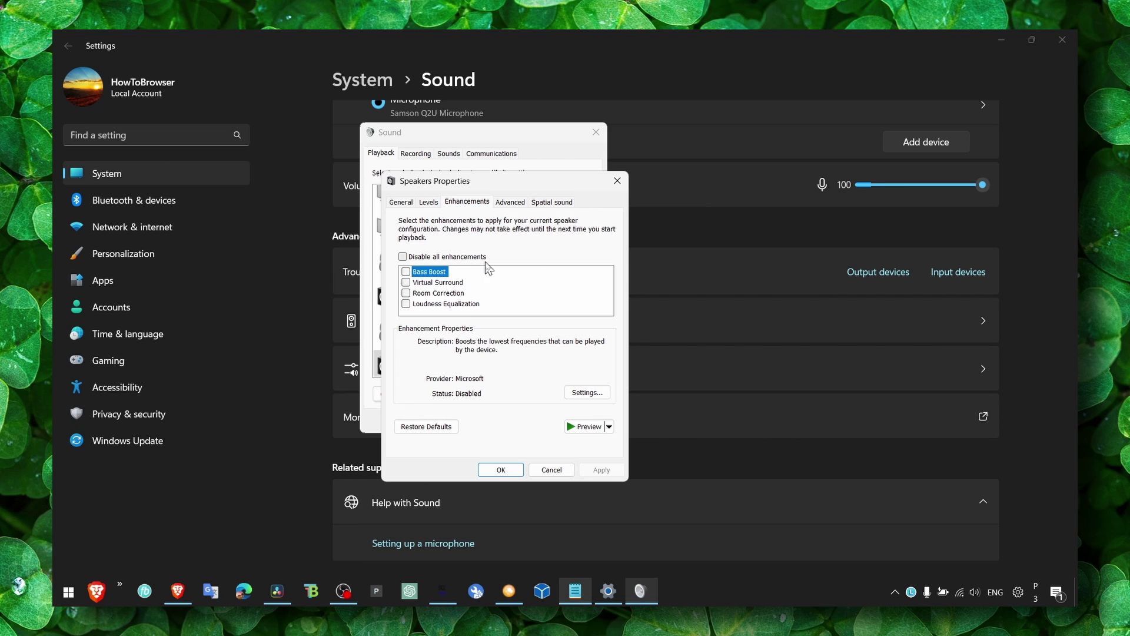
click(403, 258)
click(404, 258)
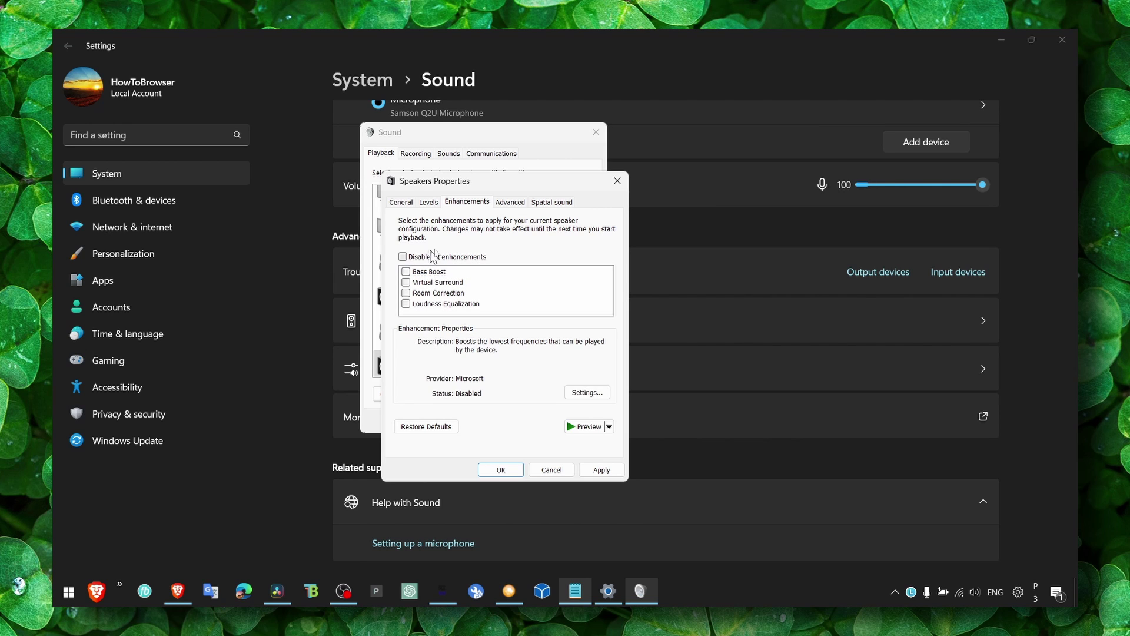
click(512, 203)
click(518, 265)
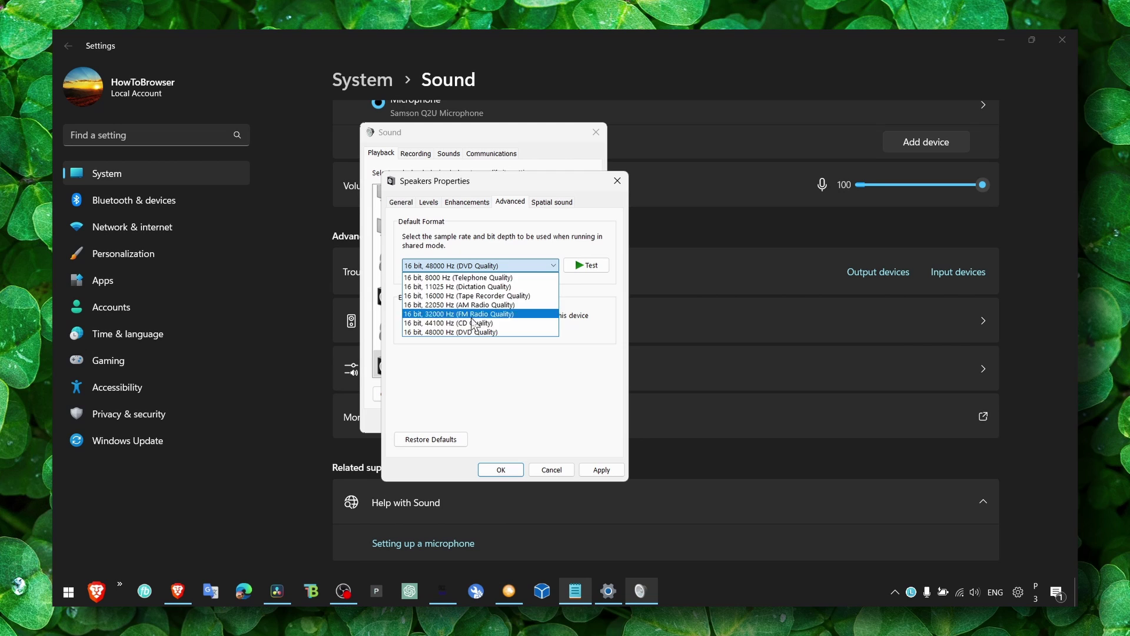
click(470, 277)
Step: Keep Spatial sound set to Off and close Speakers Properties with OK
click(552, 201)
click(440, 266)
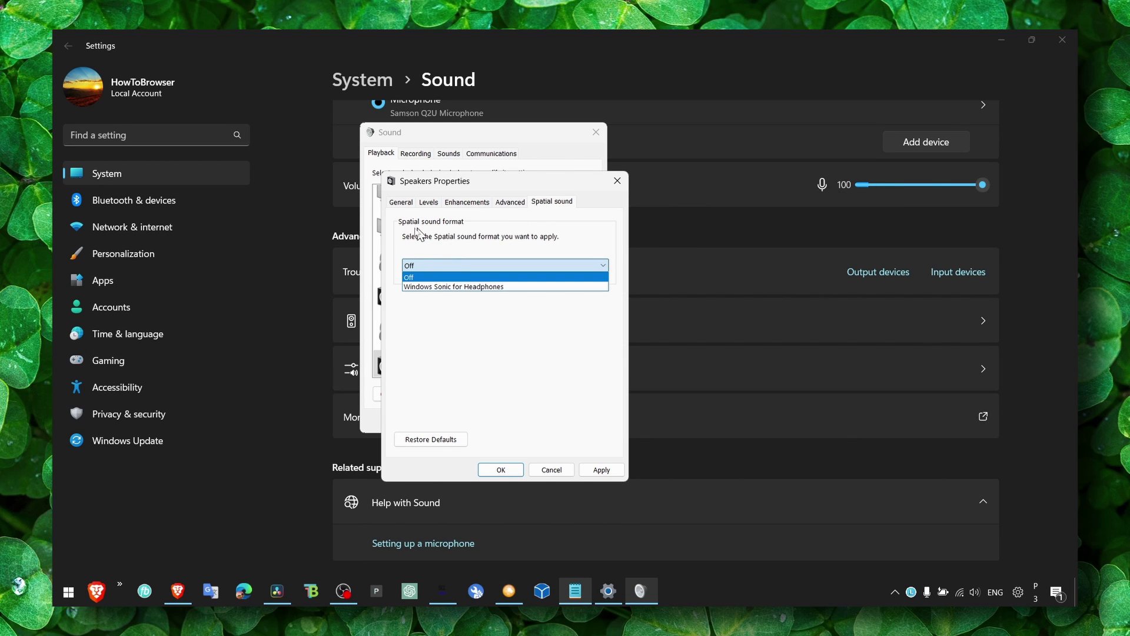
click(425, 280)
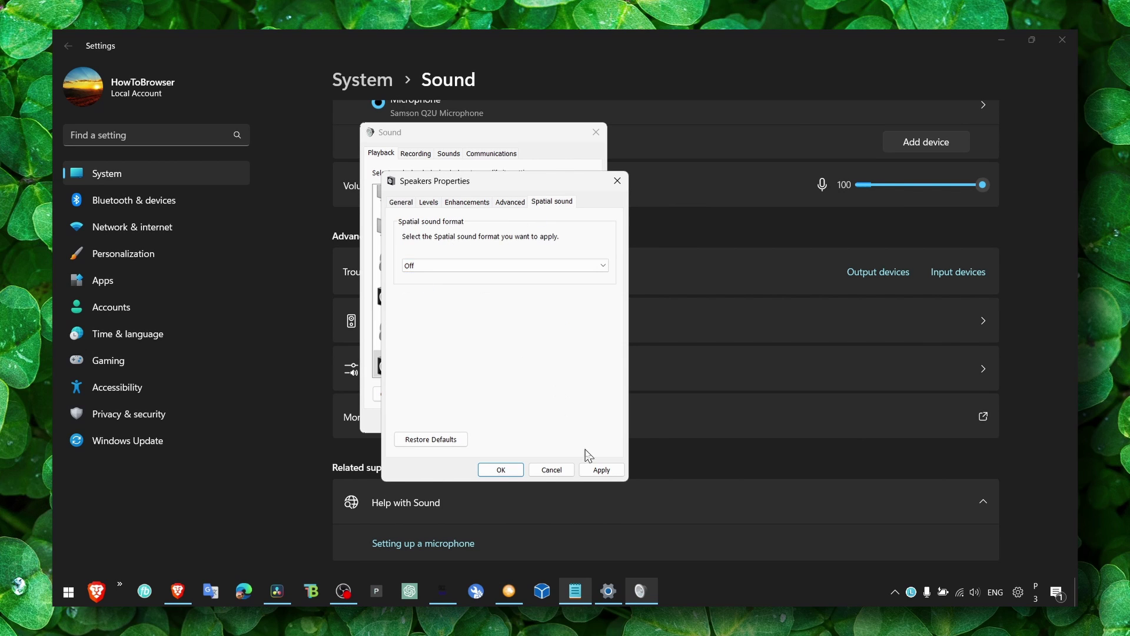
click(511, 470)
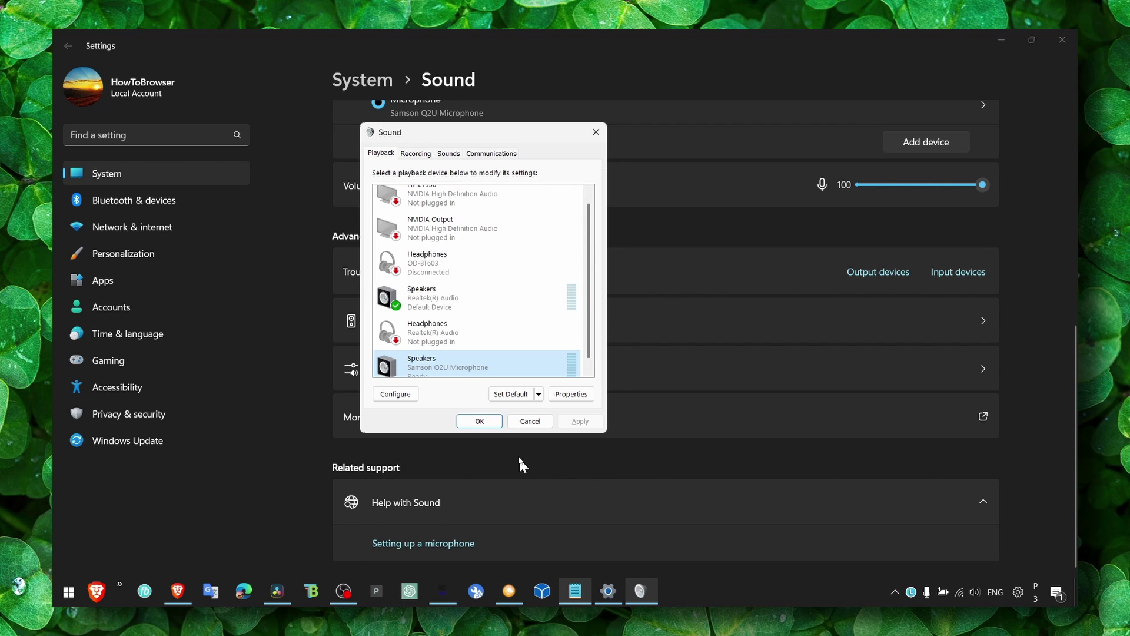
Step: Close the classic Sound dialog with OK and minimize the Settings window
click(486, 427)
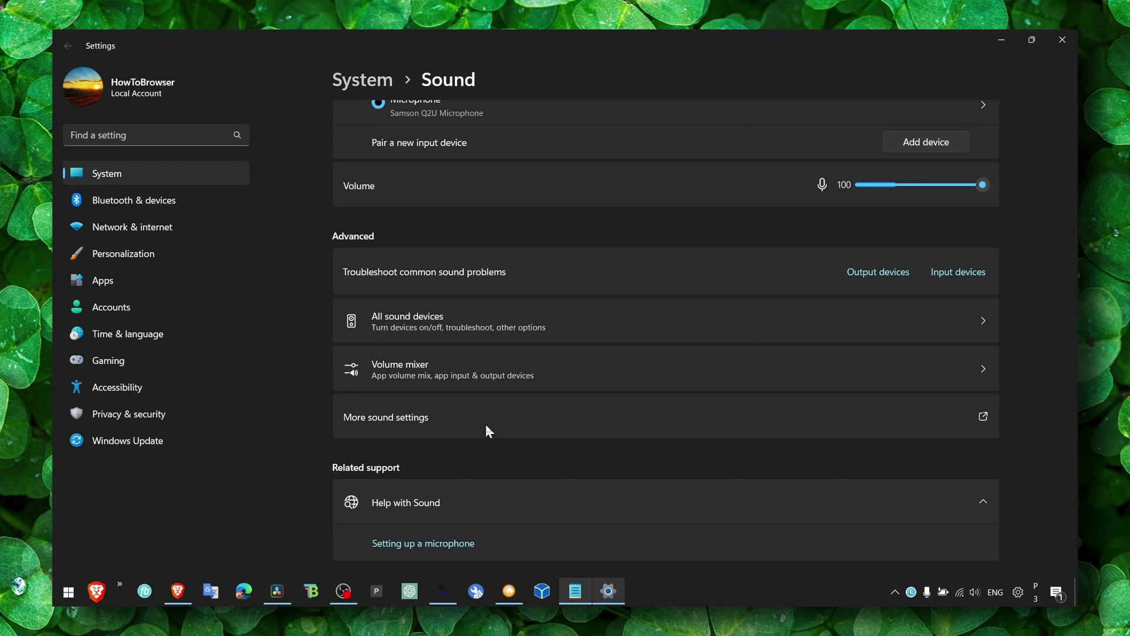
click(1001, 40)
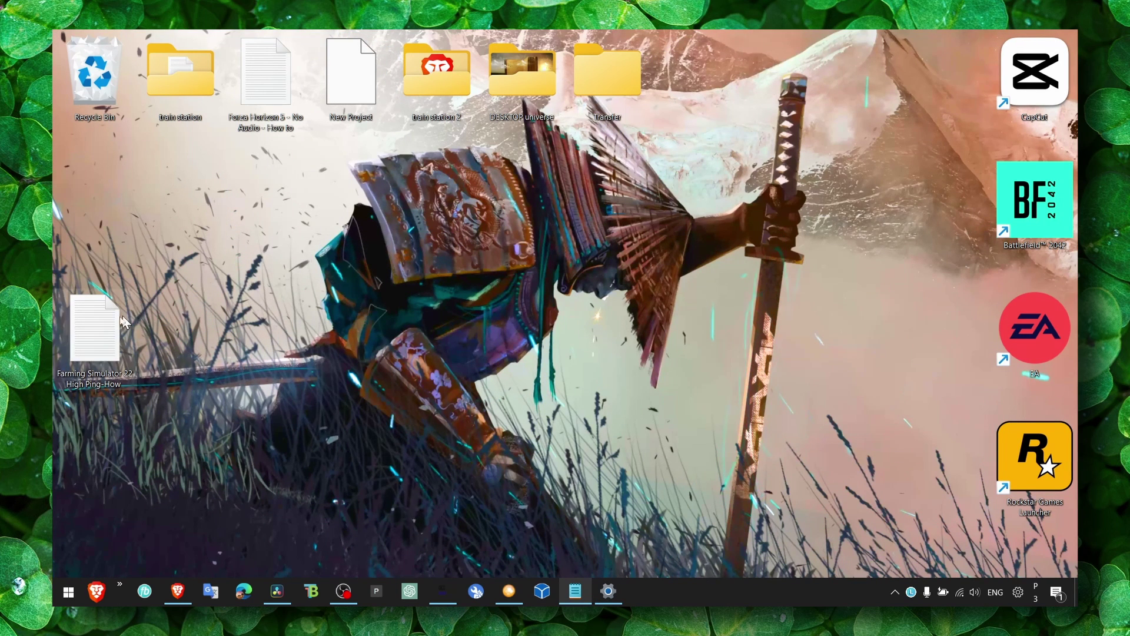
Step: Move the Farming Simulator 22 icon higher, then restore Notepad, select all text, and minimize it
drag(94, 330, 128, 241)
click(576, 591)
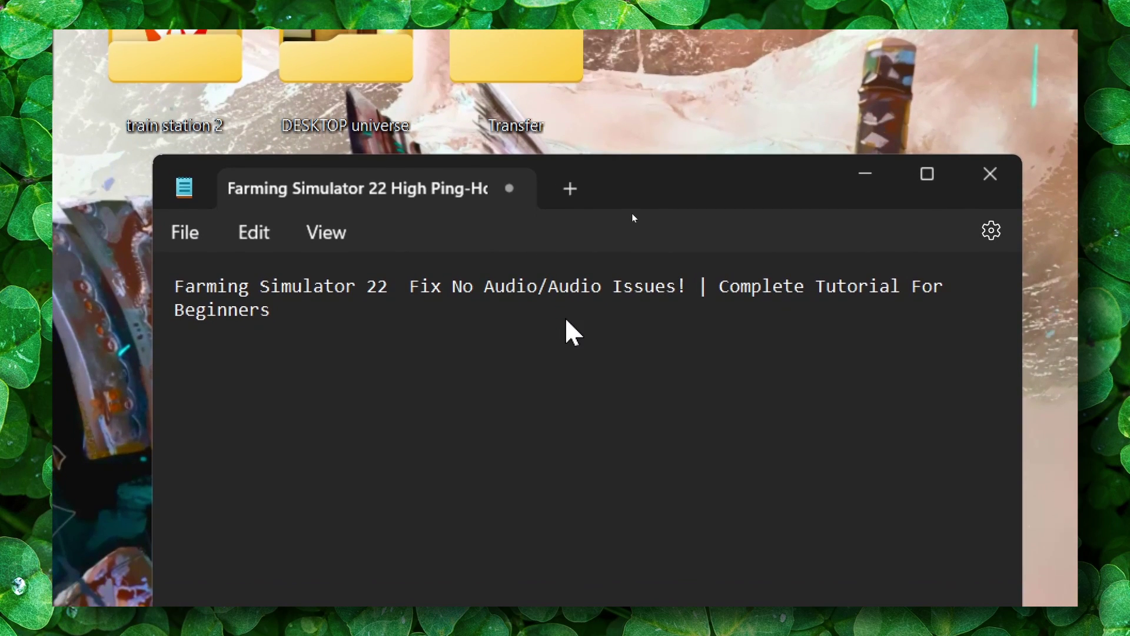
double_click(506, 187)
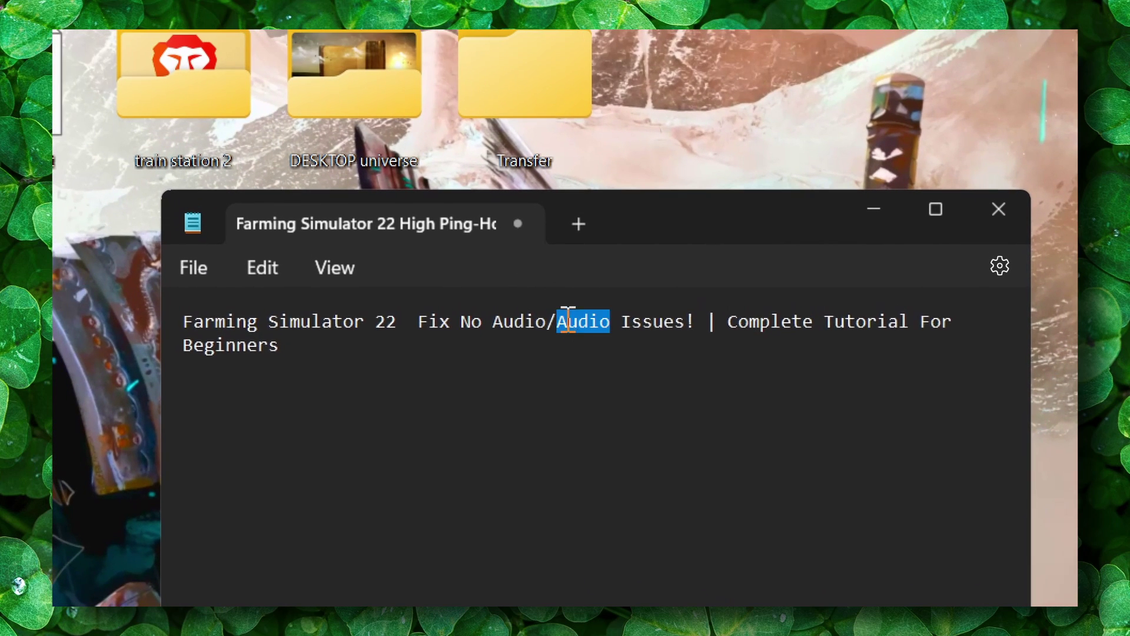
key(ctrl+a)
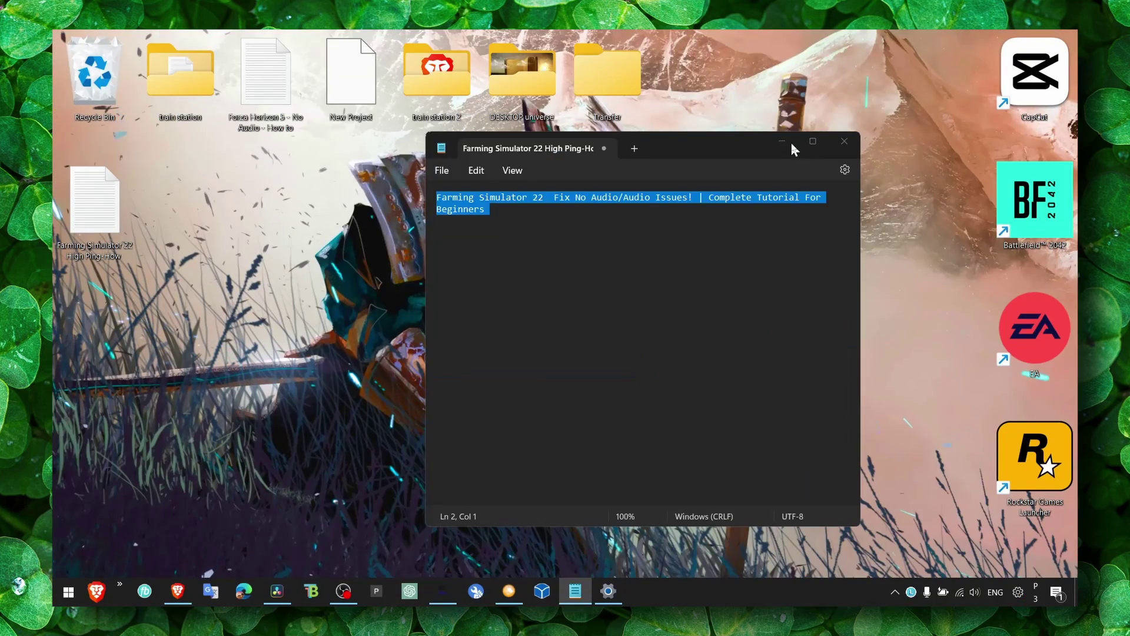
click(547, 253)
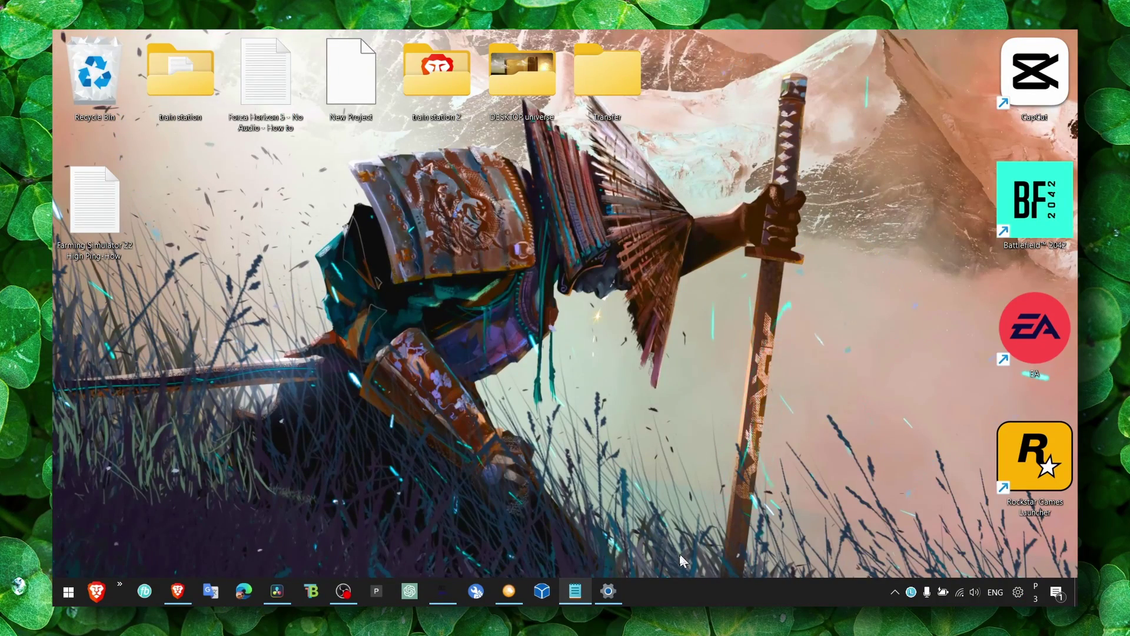